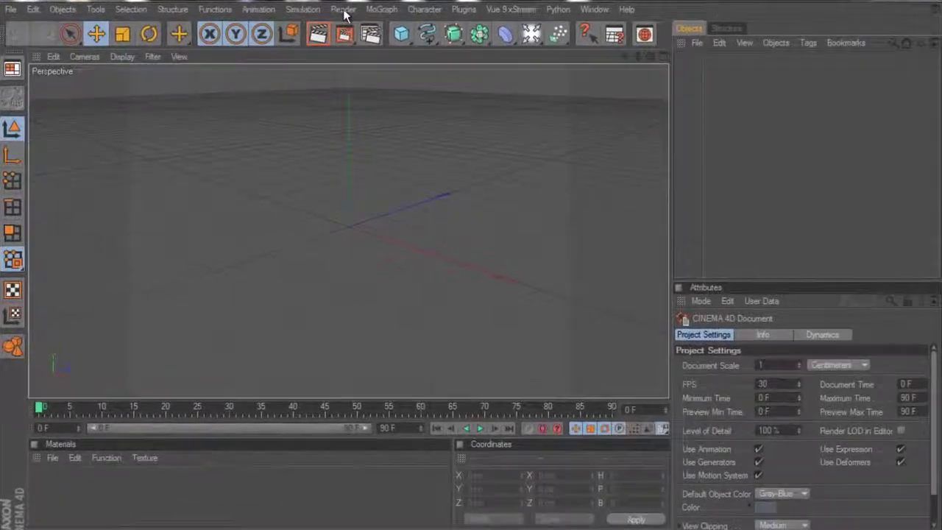
pyautogui.click(344, 10)
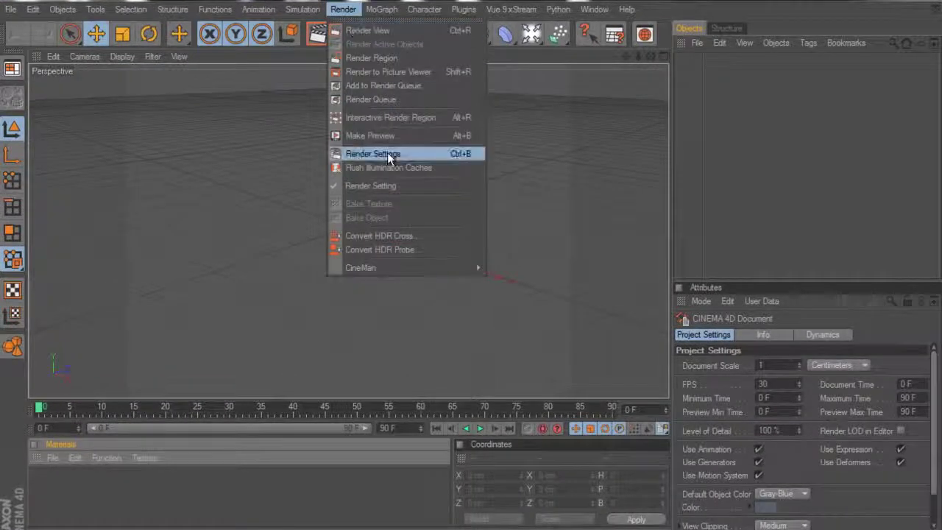
pyautogui.click(692, 169)
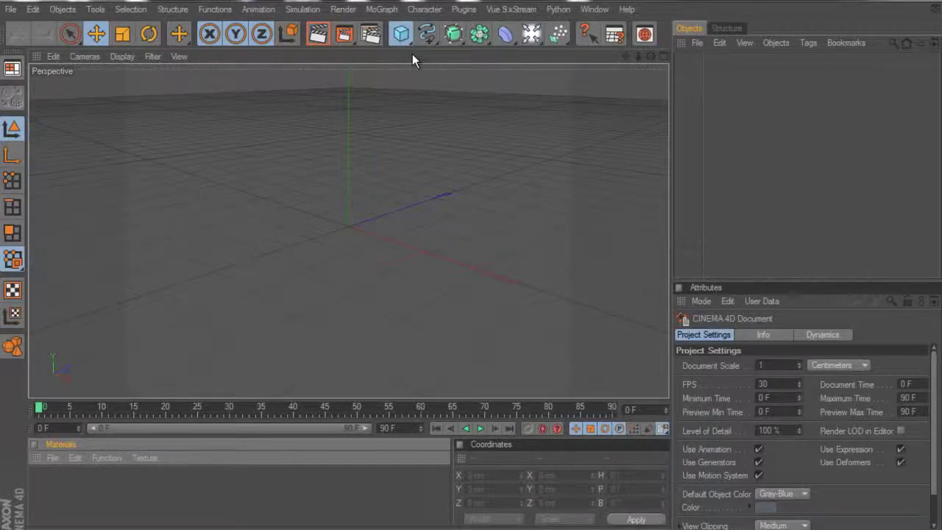
# Step: Add a sphere raised to about 170 cm on the Y axis and a floor object beneath it
pyautogui.moveTo(400, 33); pyautogui.dragTo(520, 52)
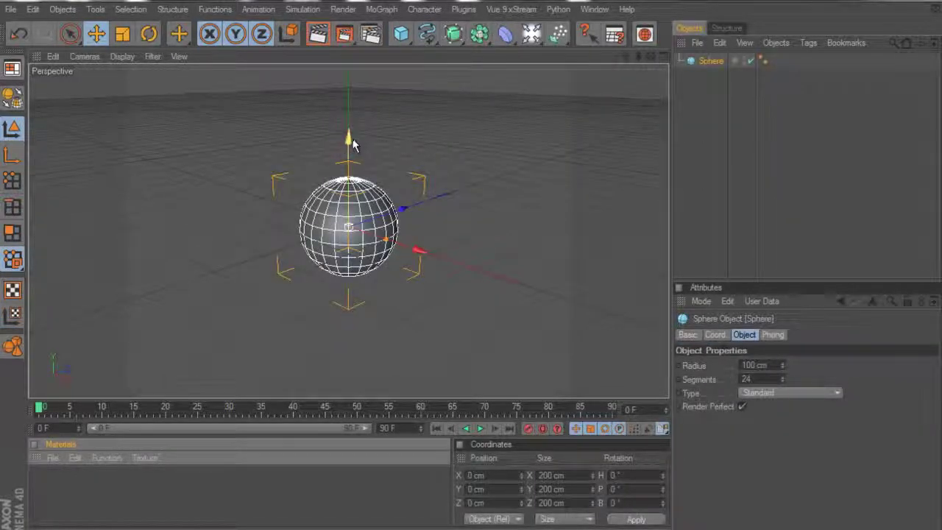
pyautogui.moveTo(350, 143); pyautogui.dragTo(350, 58)
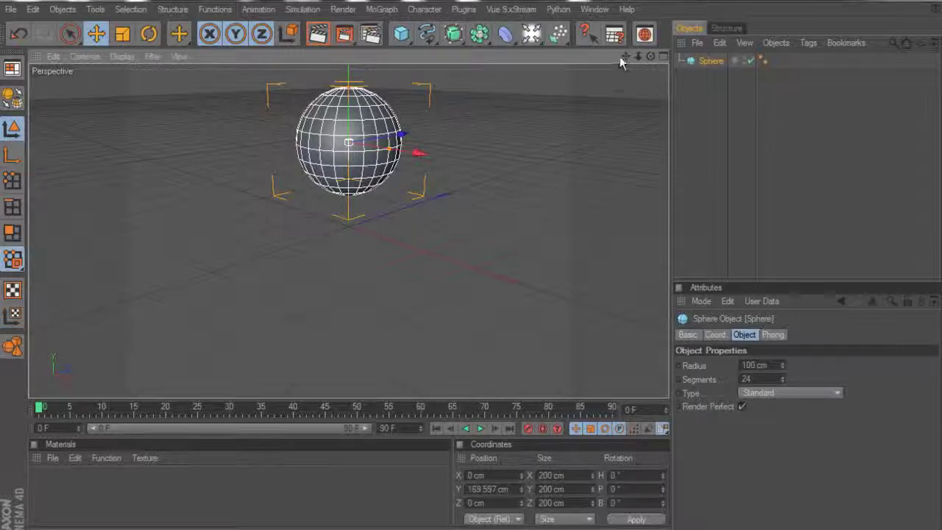
pyautogui.moveTo(625, 57); pyautogui.dragTo(471, 332)
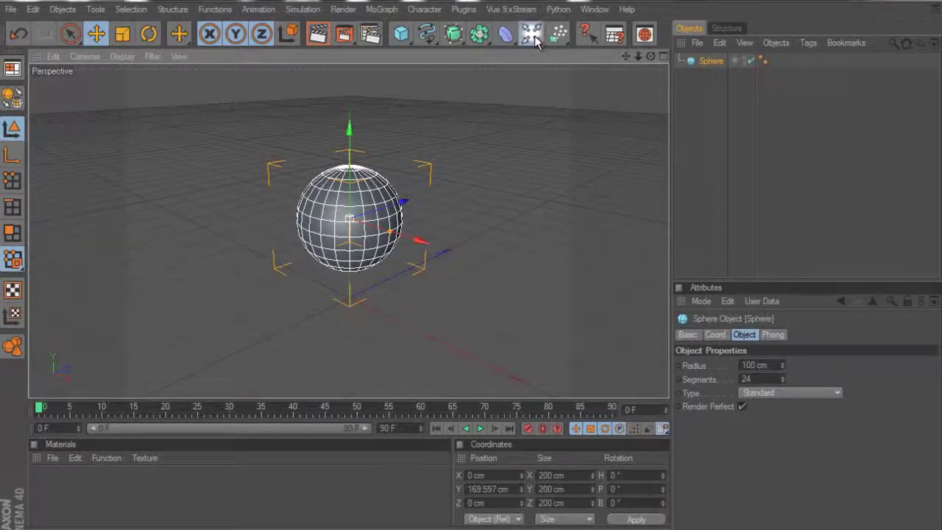
pyautogui.moveTo(535, 42); pyautogui.dragTo(680, 153)
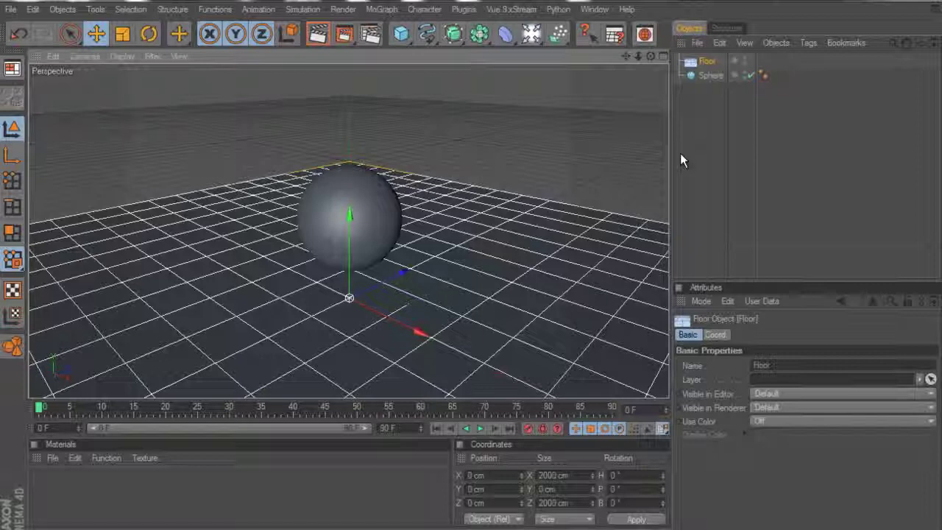
# Step: Enable VrayBridge in the render settings, and deselect all objects in the scene
pyautogui.click(328, 9)
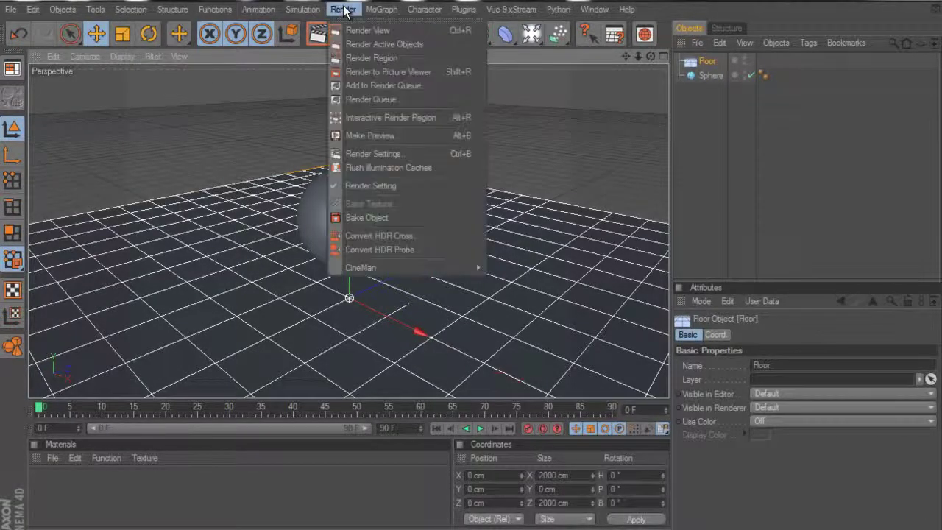
pyautogui.click(405, 153)
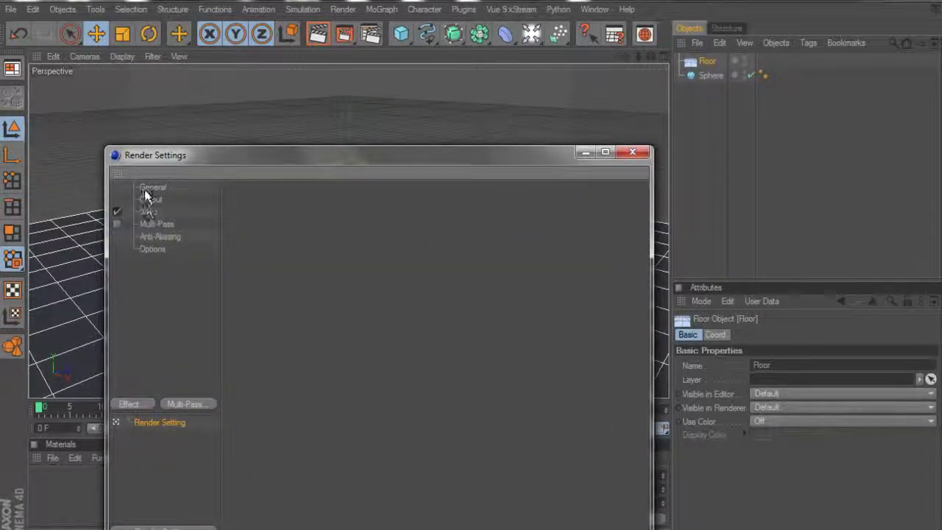
pyautogui.click(142, 188)
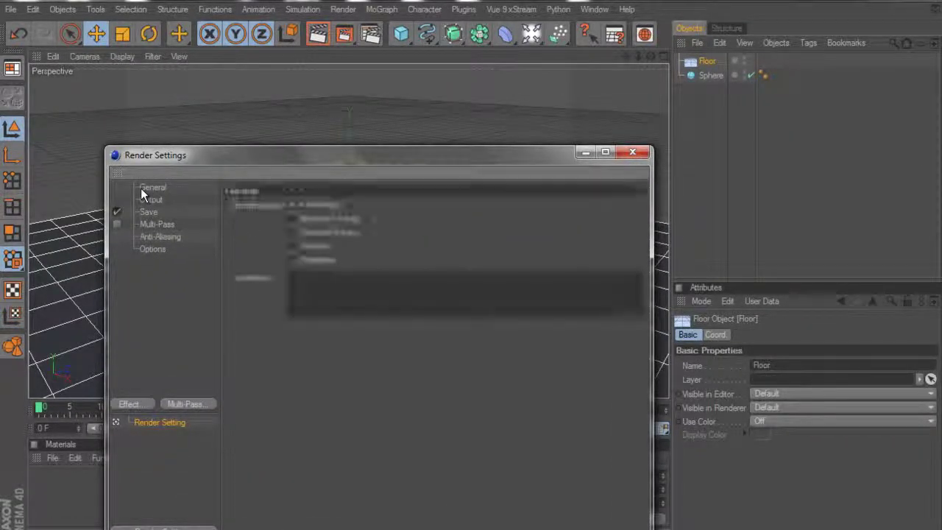
pyautogui.click(292, 259)
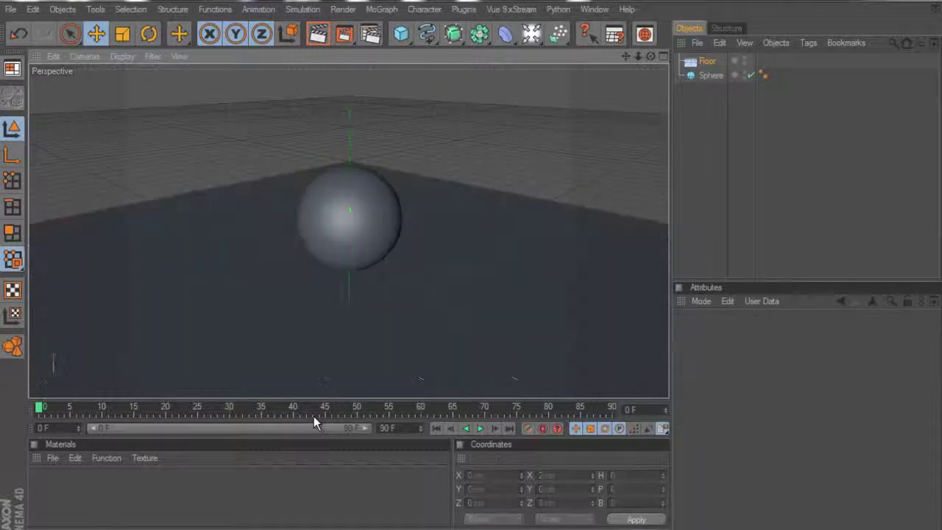
pyautogui.hotkey('ctrl', 'shift', 'a')
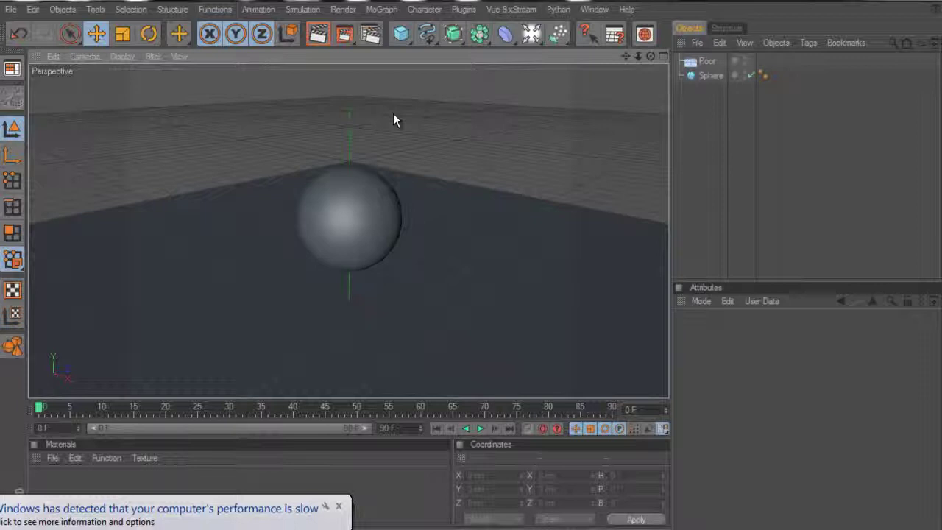
# Step: Turn on indirect illumination (GI) in the VrayBridge render settings with the 01_IR-LC_very fast preset
pyautogui.click(343, 9)
pyautogui.click(368, 212)
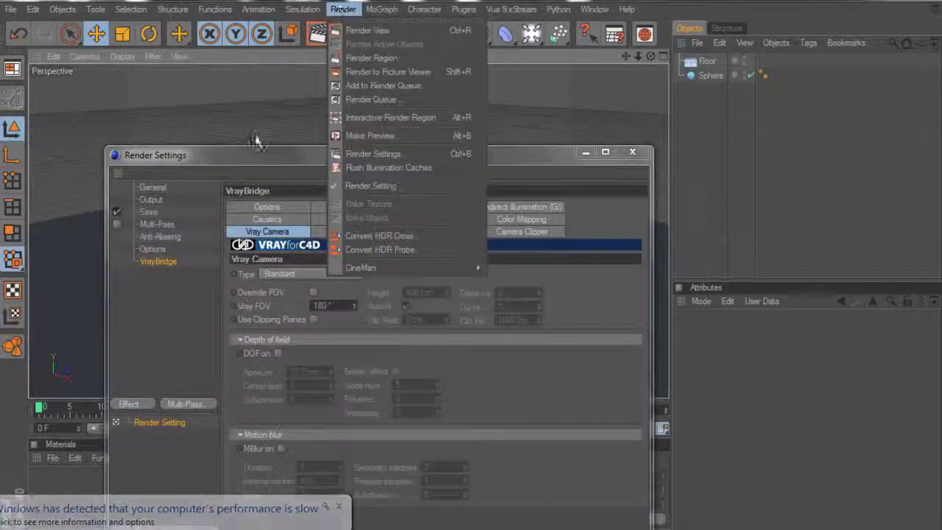
pyautogui.moveTo(251, 155); pyautogui.dragTo(260, 59)
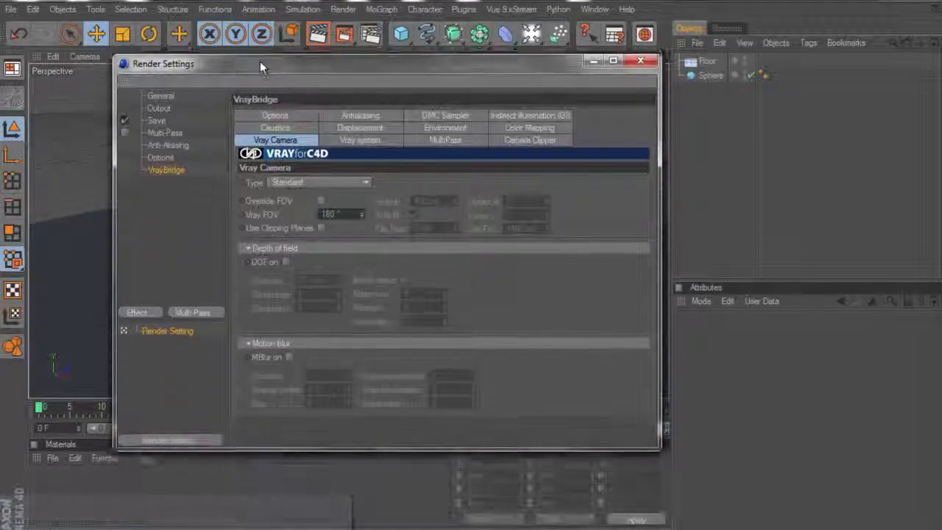
pyautogui.click(527, 110)
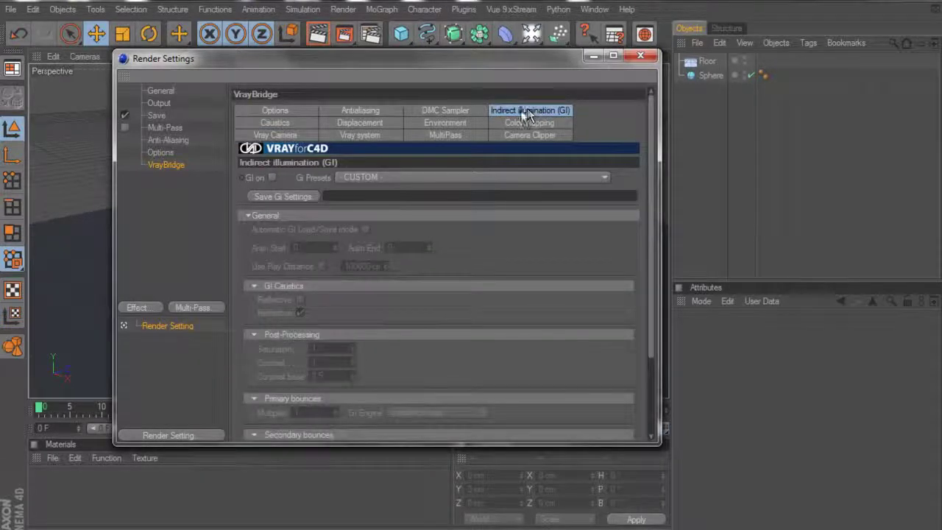
pyautogui.click(274, 178)
pyautogui.click(417, 178)
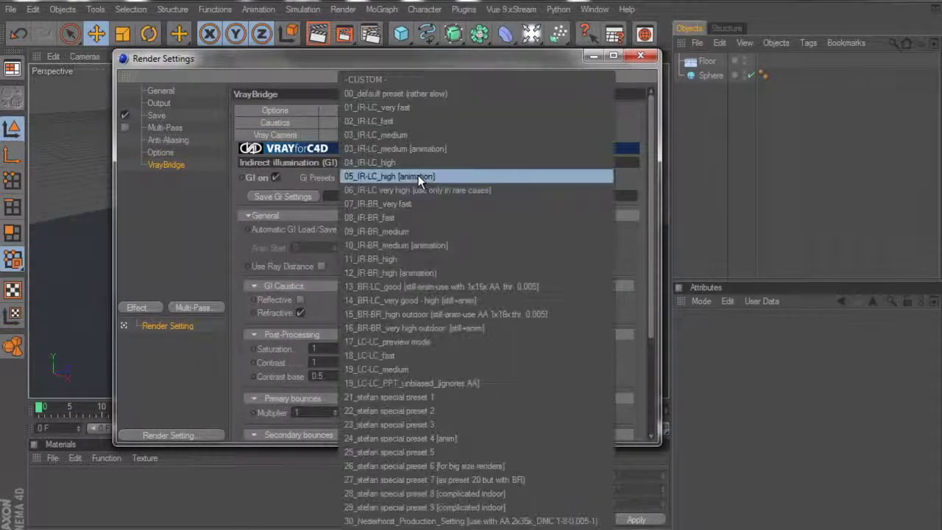
pyautogui.click(399, 111)
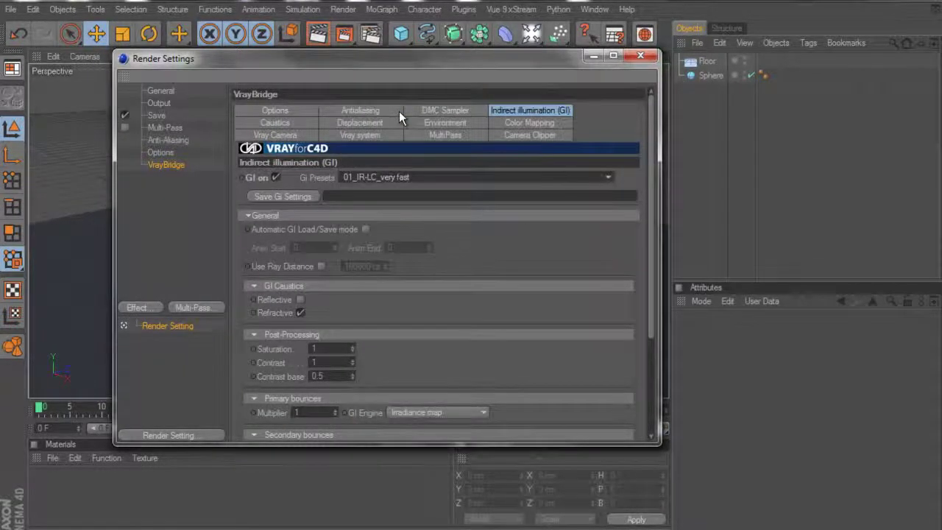
pyautogui.click(637, 57)
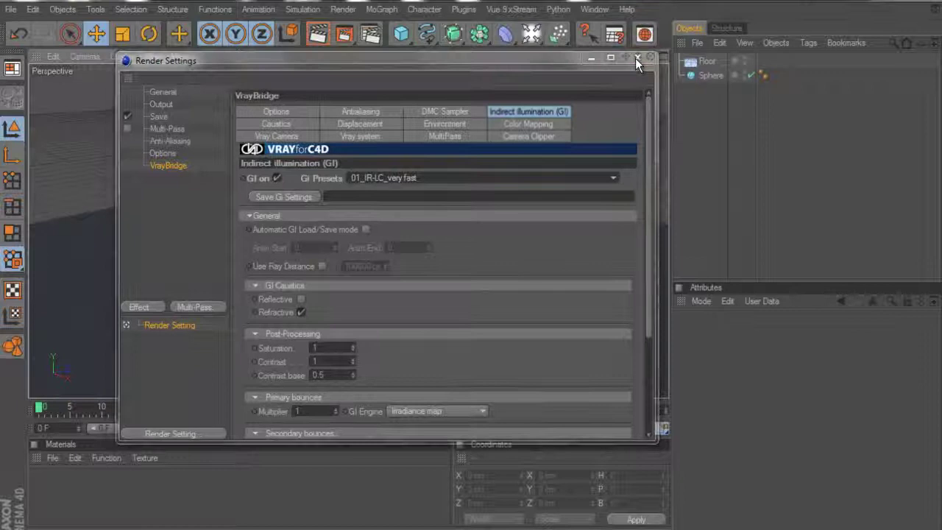
# Step: Convert the sphere into an editable polygon object
pyautogui.click(707, 76)
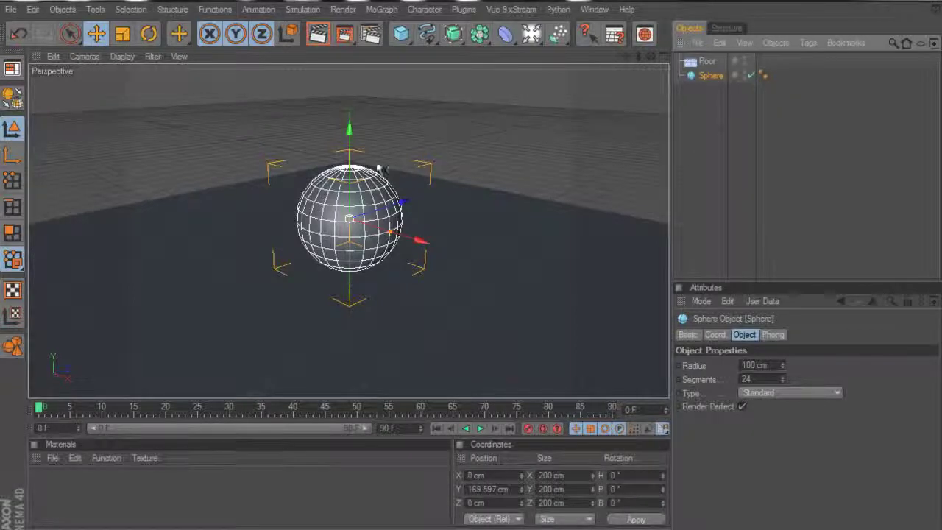
pyautogui.click(401, 33)
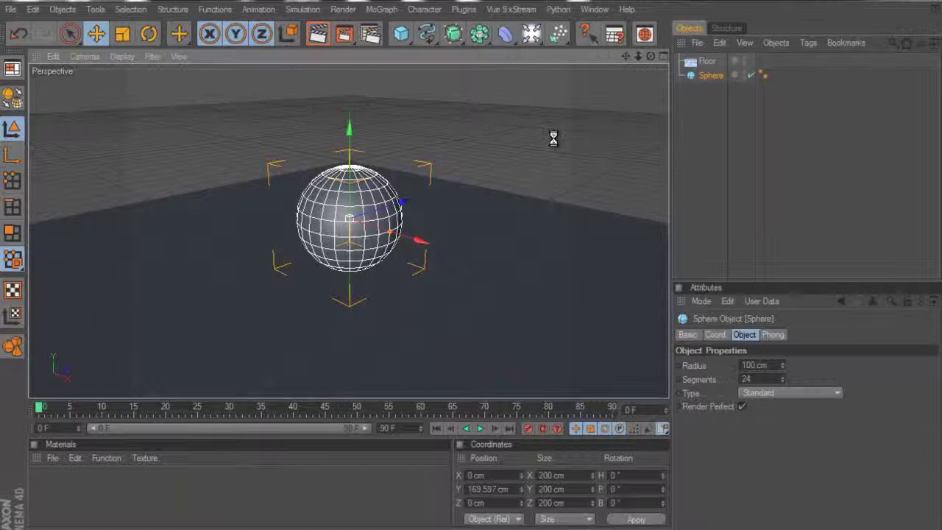
pyautogui.press('c')
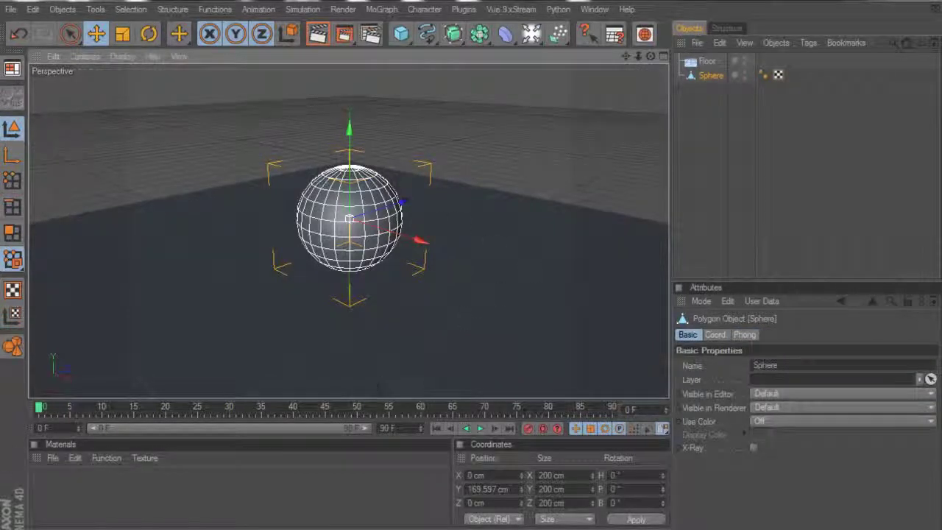
# Step: Create a new VrayAdvancedMaterial
pyautogui.click(51, 459)
pyautogui.moveTo(87, 289)
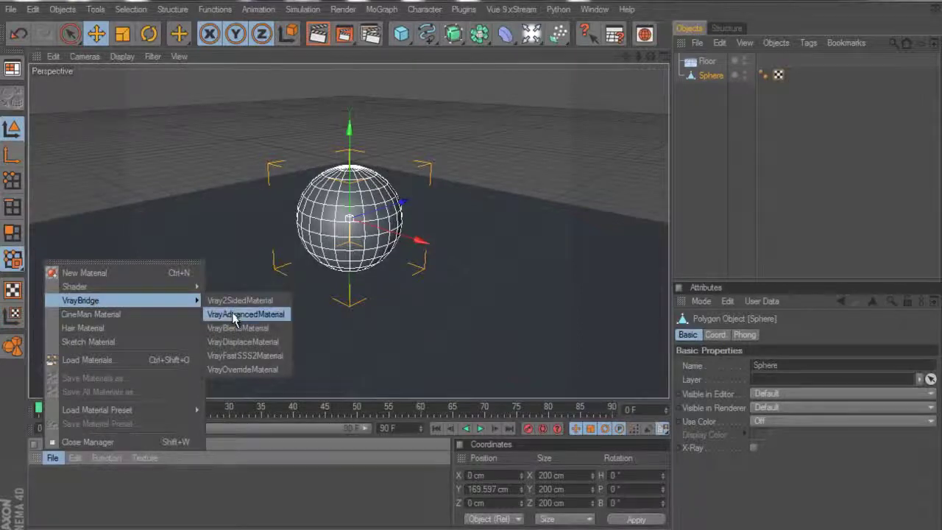
pyautogui.click(244, 314)
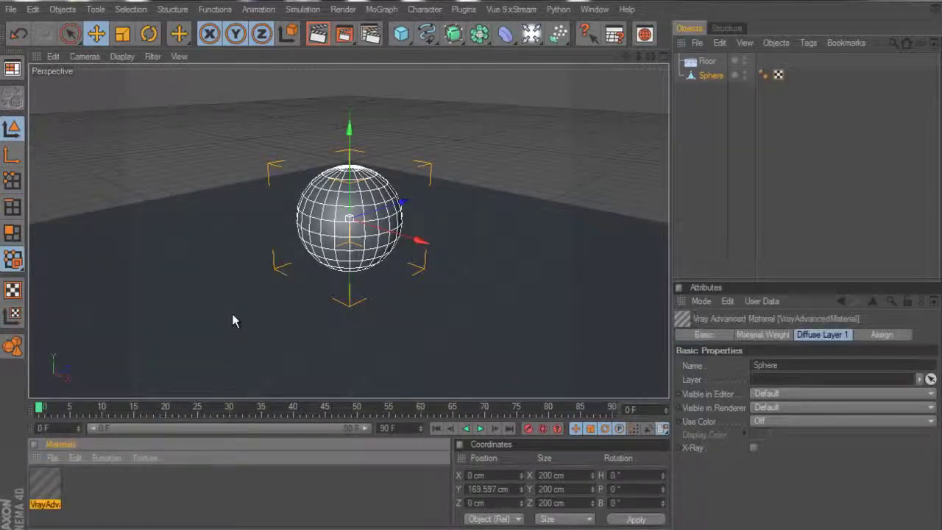
# Step: Set the V-Ray material's Diffuse Layer 1 to blue (RGB 61, 140, 208) with 100% brightness
pyautogui.doubleClick(44, 488)
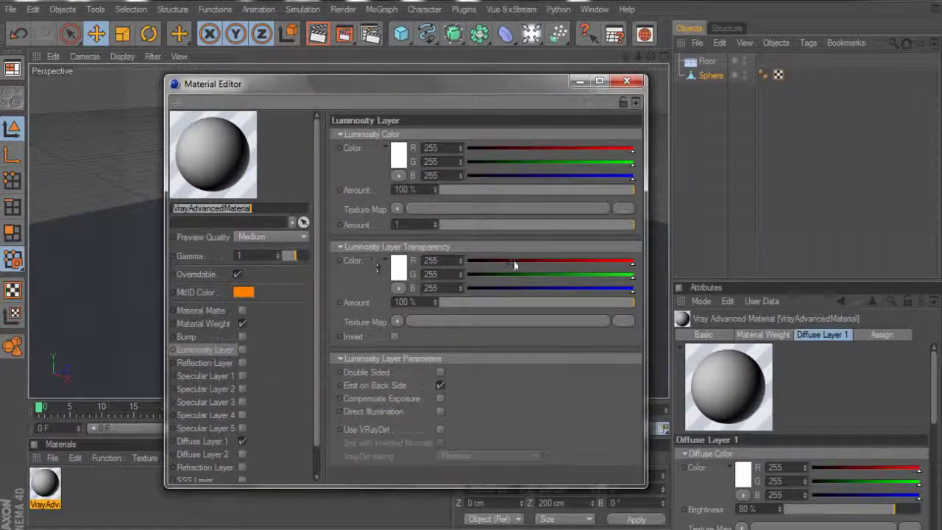
pyautogui.click(187, 440)
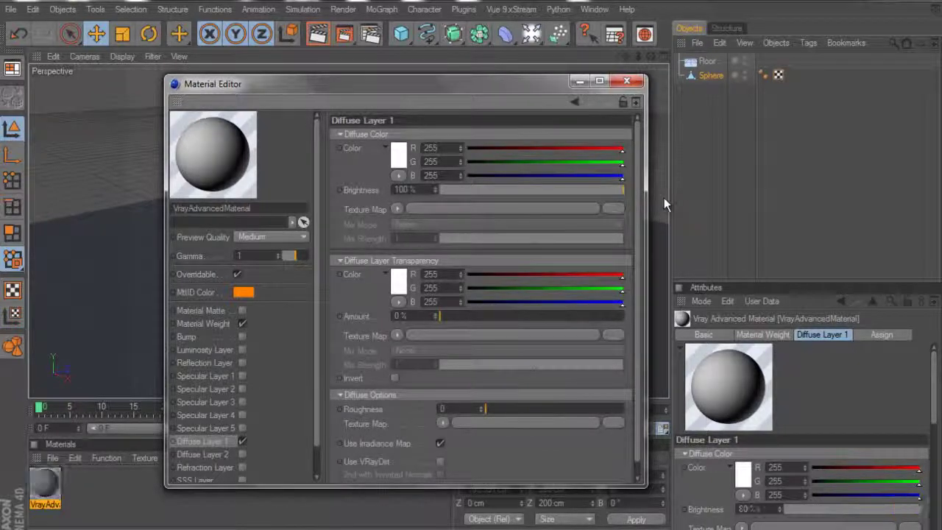
pyautogui.click(401, 157)
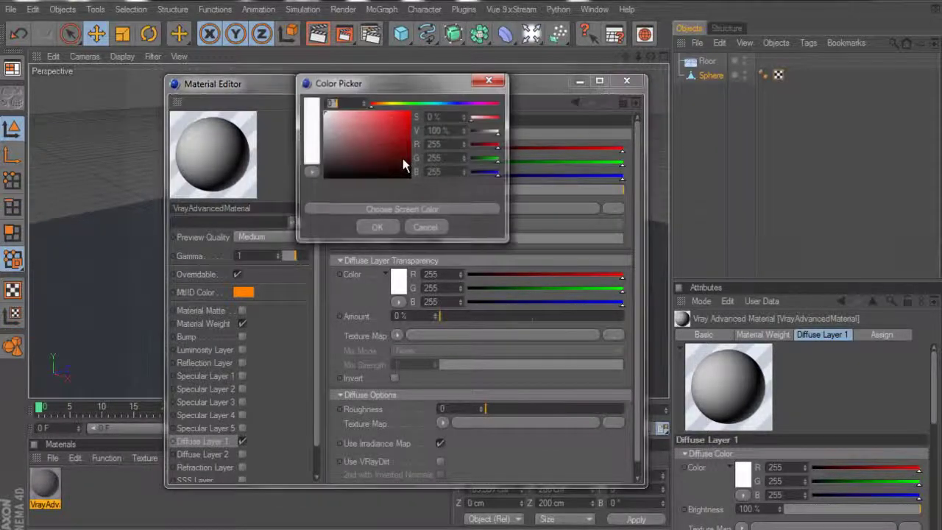
pyautogui.click(451, 104)
pyautogui.click(384, 121)
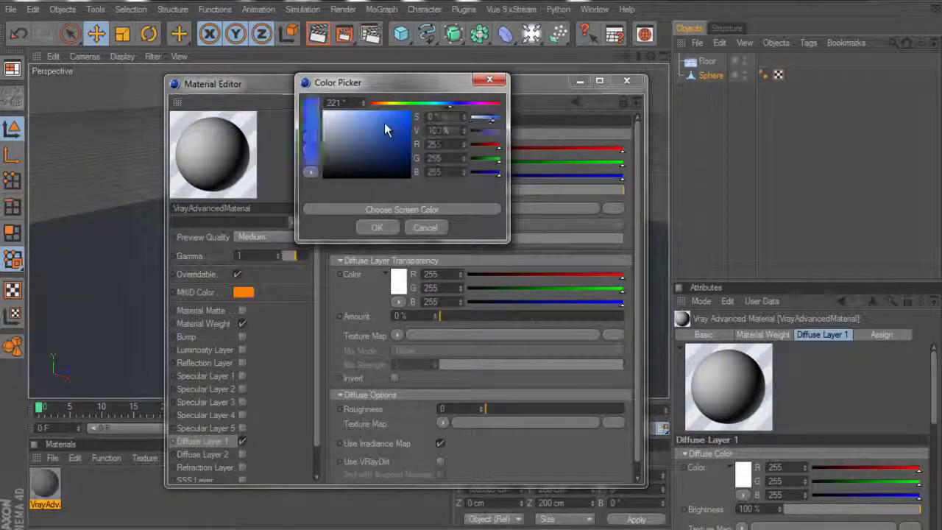
pyautogui.click(444, 104)
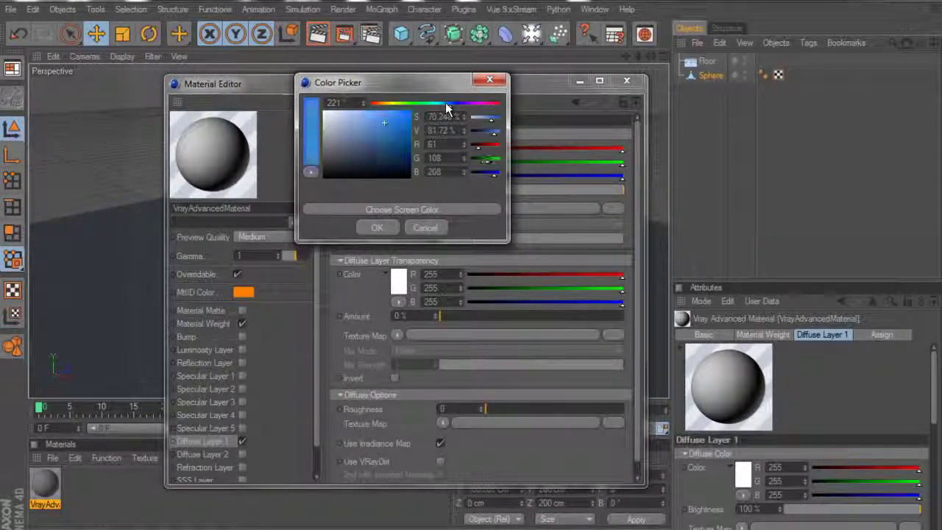
pyautogui.click(377, 228)
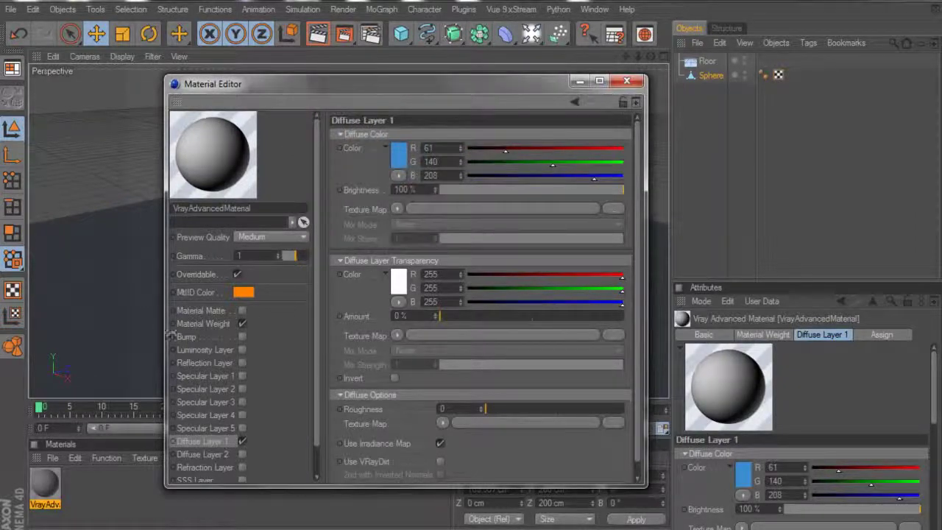
# Step: Enable the material's Reflection Layer, set its transparency amount to 84%, and close the Material Editor
pyautogui.click(242, 363)
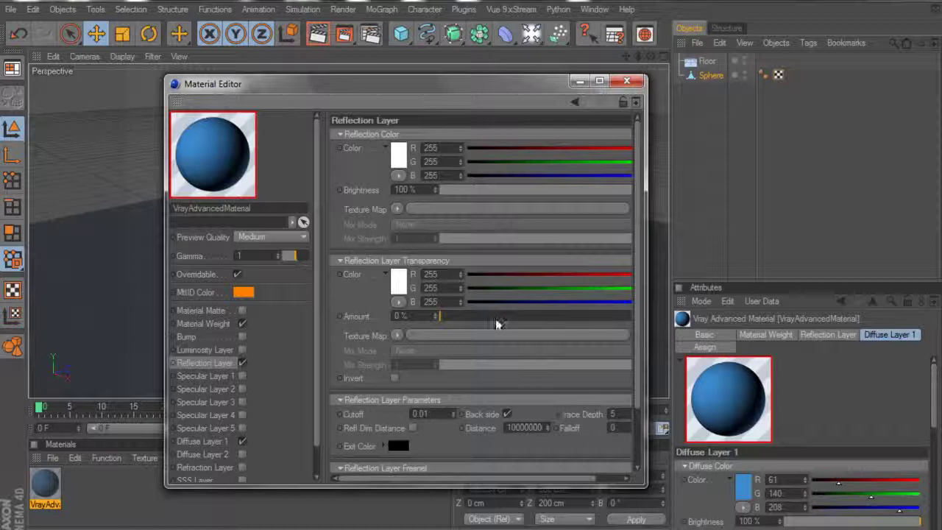
pyautogui.moveTo(539, 320); pyautogui.dragTo(616, 329)
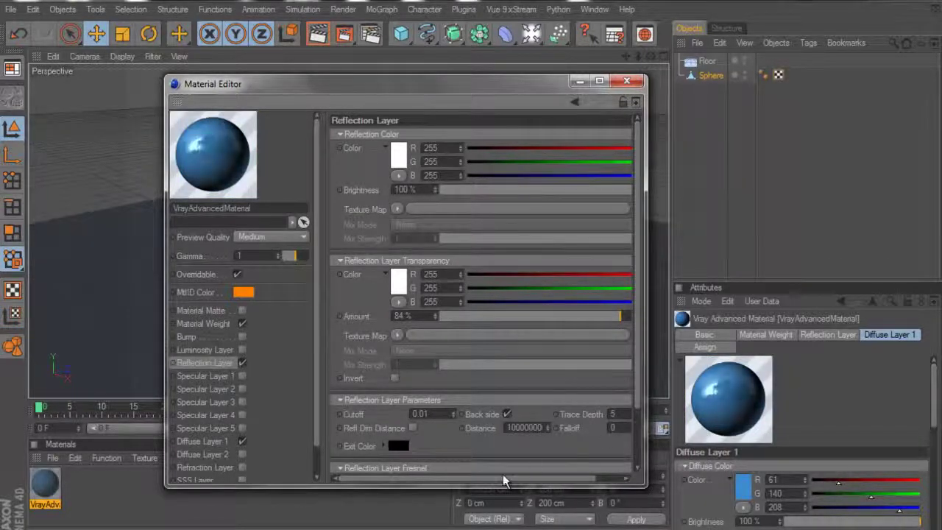
pyautogui.click(630, 84)
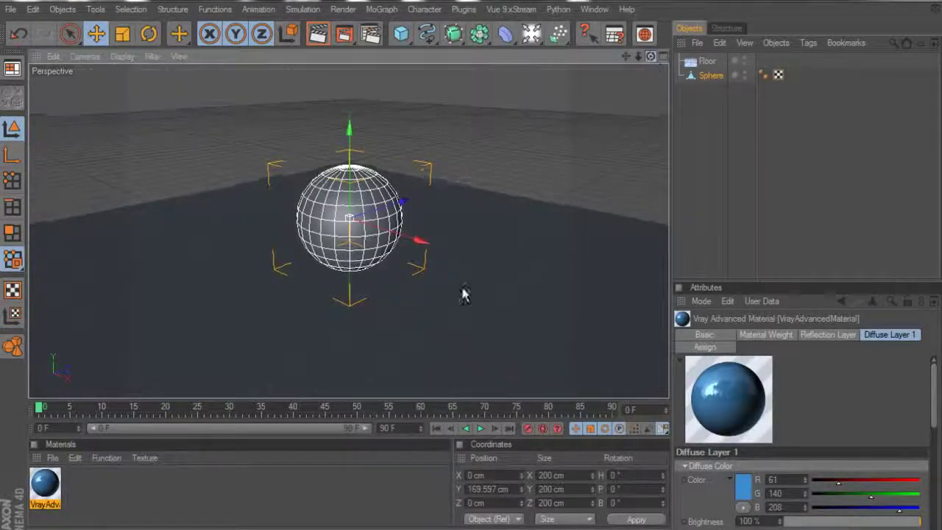
# Step: Import the image Halle_01.jpg as a new material, copying the image to the document location
pyautogui.keyDown('alt'); pyautogui.moveTo(463, 290); pyautogui.dragTo(473, 269); pyautogui.keyUp('alt')
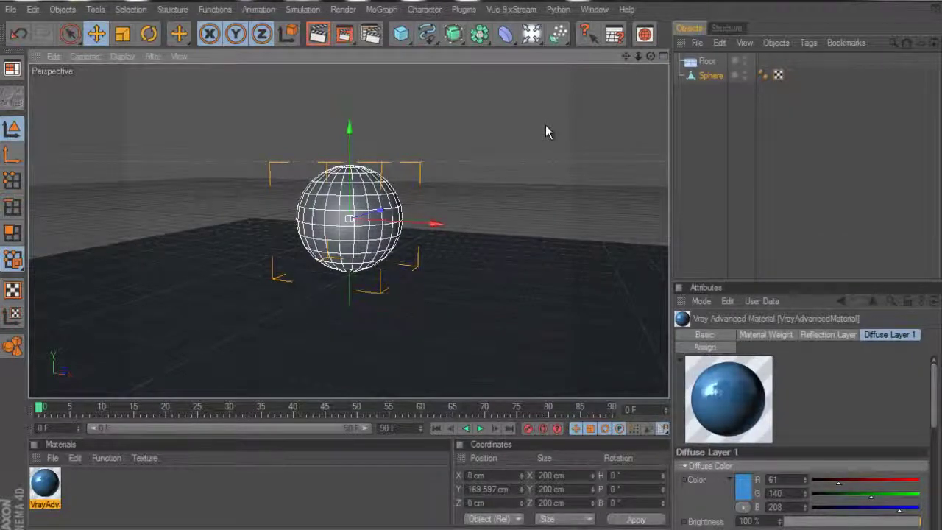
pyautogui.click(883, 7)
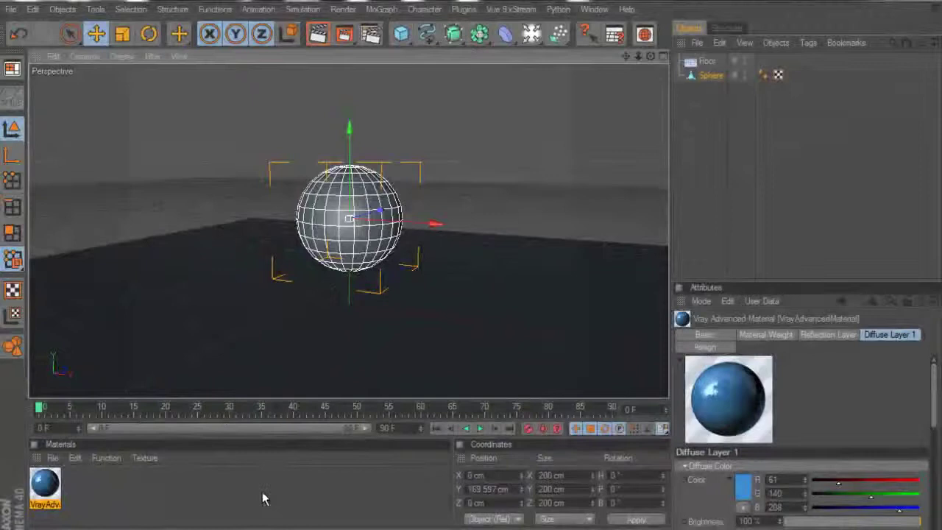
pyautogui.moveTo(264, 499); pyautogui.dragTo(263, 492)
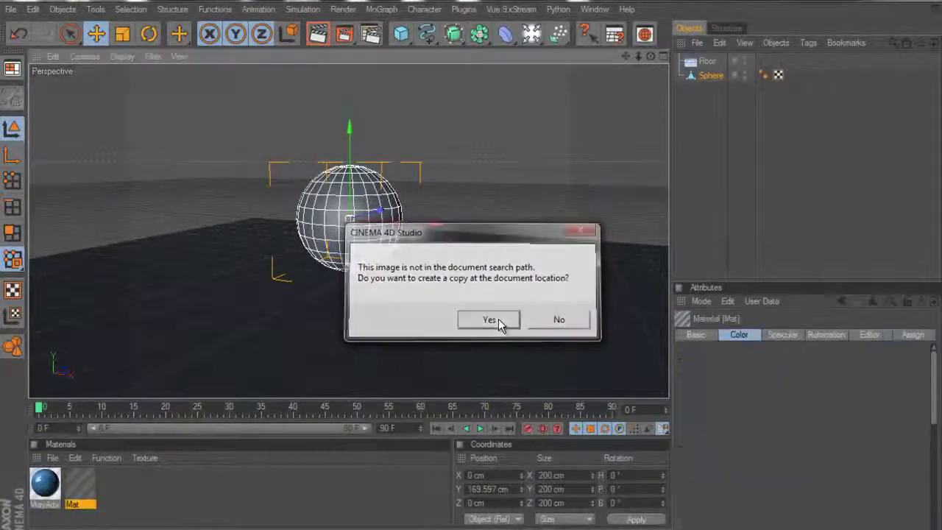
pyautogui.click(488, 320)
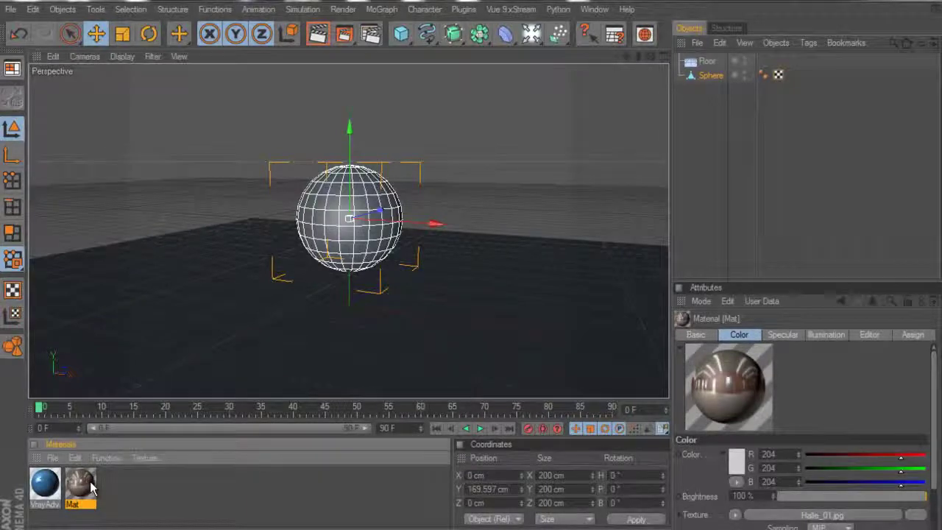
# Step: Copy the Halle_01.jpg texture channel from the Mat material's Color settings and close the Material Editor
pyautogui.doubleClick(83, 486)
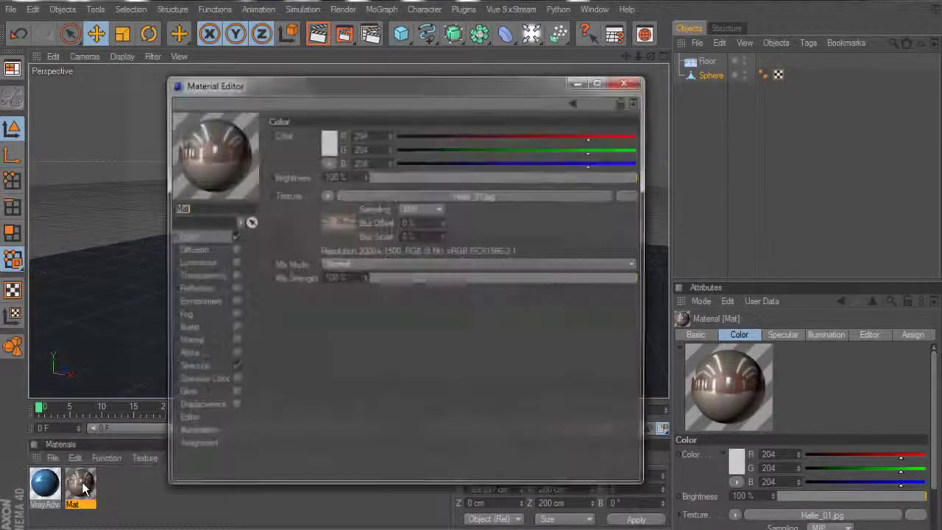
pyautogui.click(330, 195)
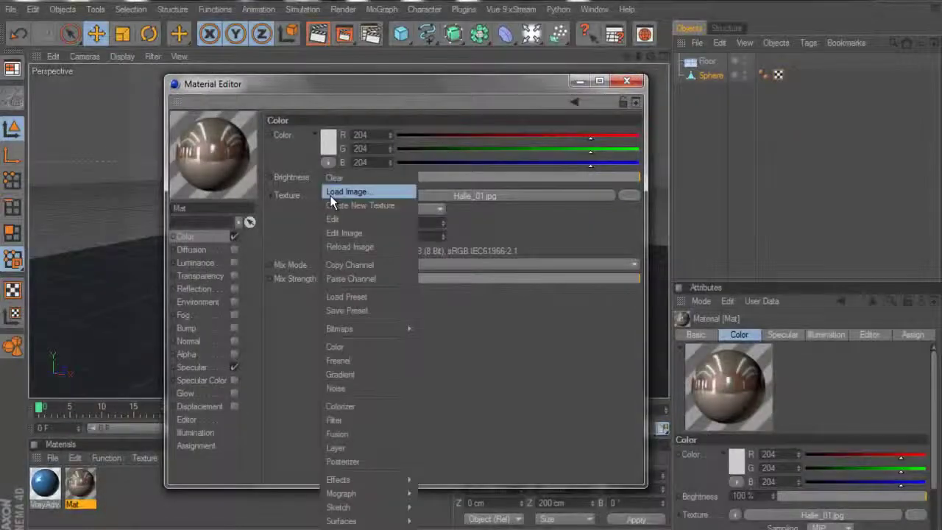
pyautogui.click(370, 265)
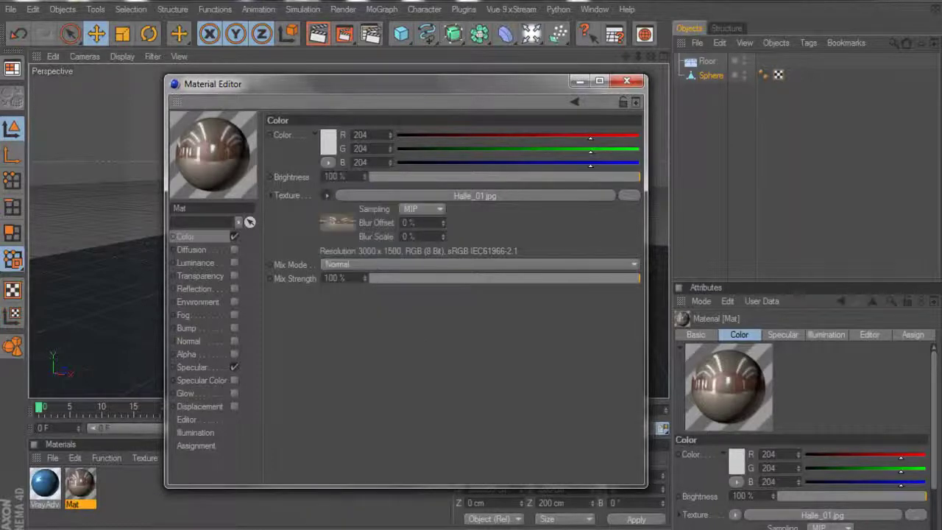
pyautogui.click(626, 80)
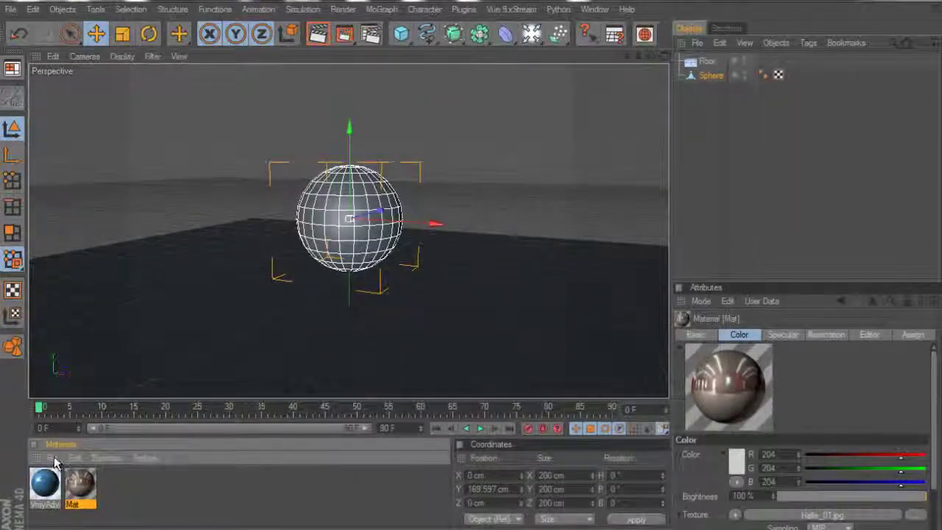
# Step: Create a second VrayAdvancedMaterial and disable its Diffuse Layer 1
pyautogui.click(54, 459)
pyautogui.moveTo(168, 305)
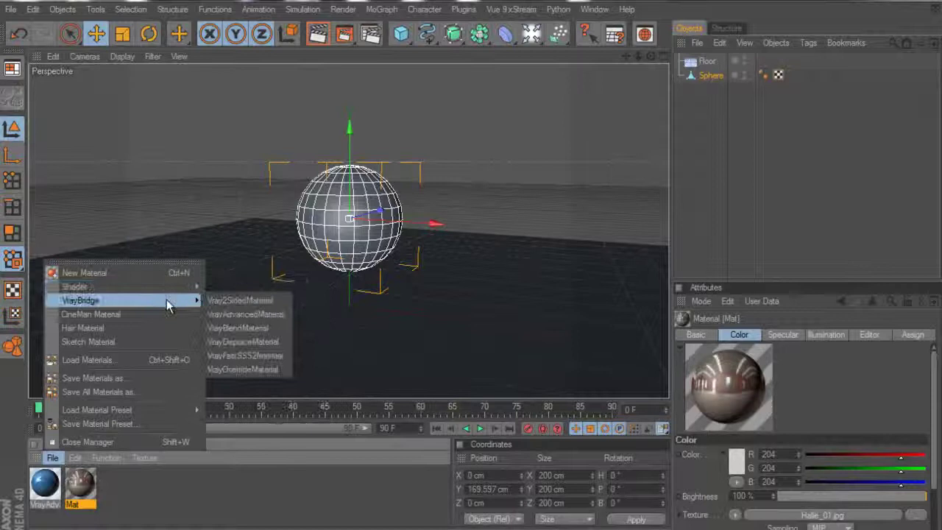
pyautogui.click(285, 316)
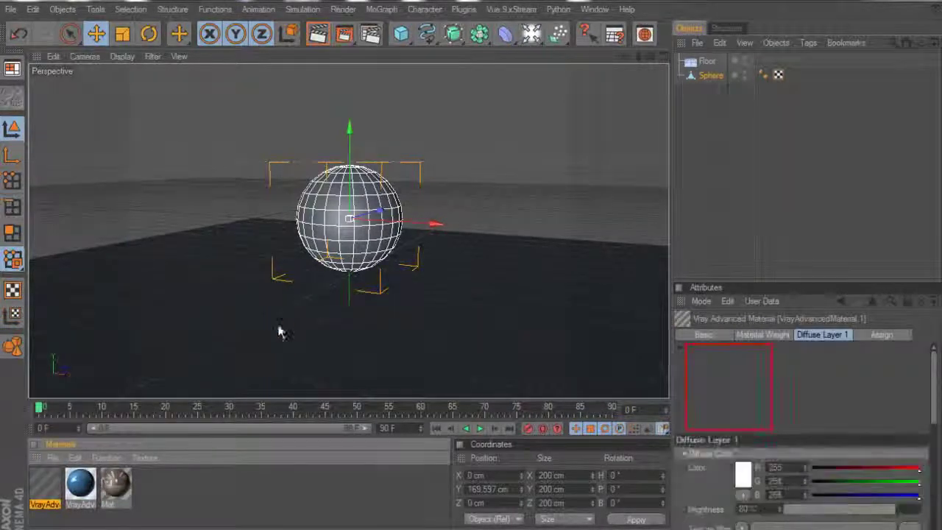
pyautogui.doubleClick(47, 478)
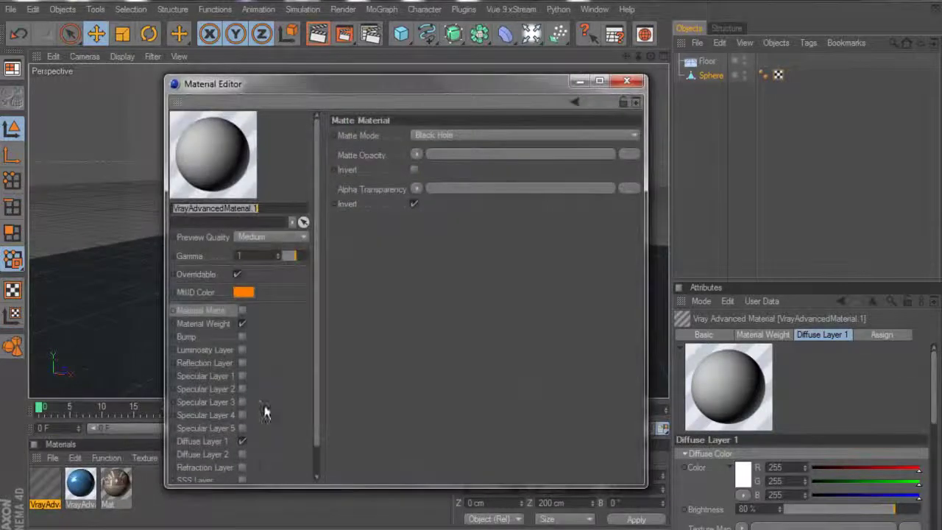
pyautogui.click(243, 442)
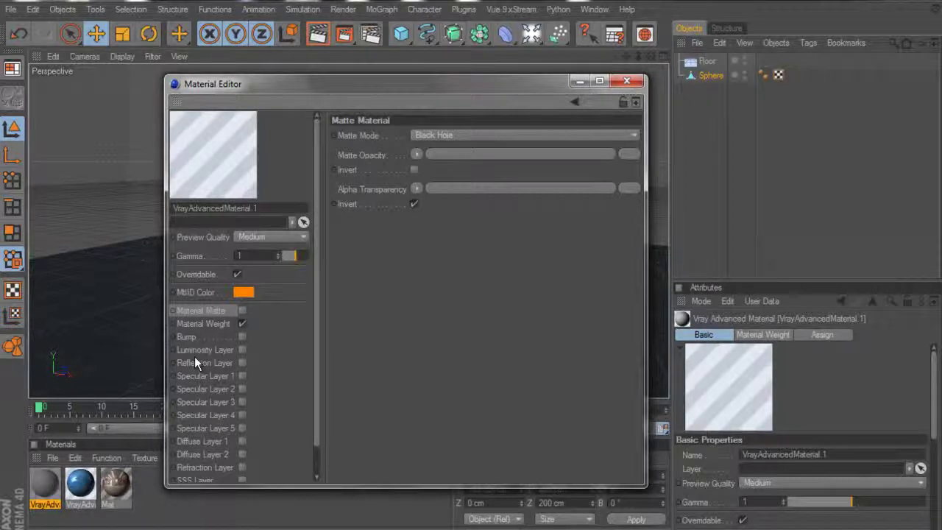
# Step: Paste the copied Halle_01.jpg channel into the Luminosity Layer's color texture map, enable that layer, and close the Material Editor
pyautogui.click(192, 350)
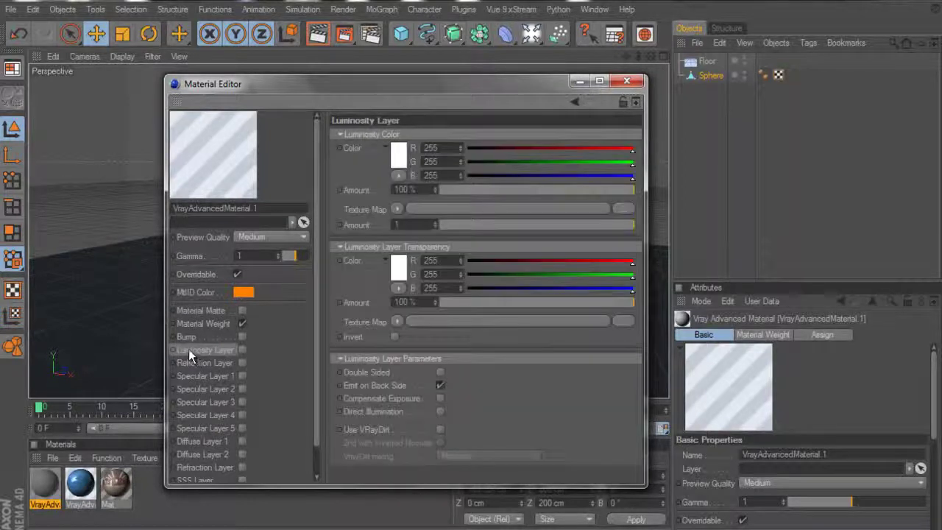
pyautogui.click(396, 209)
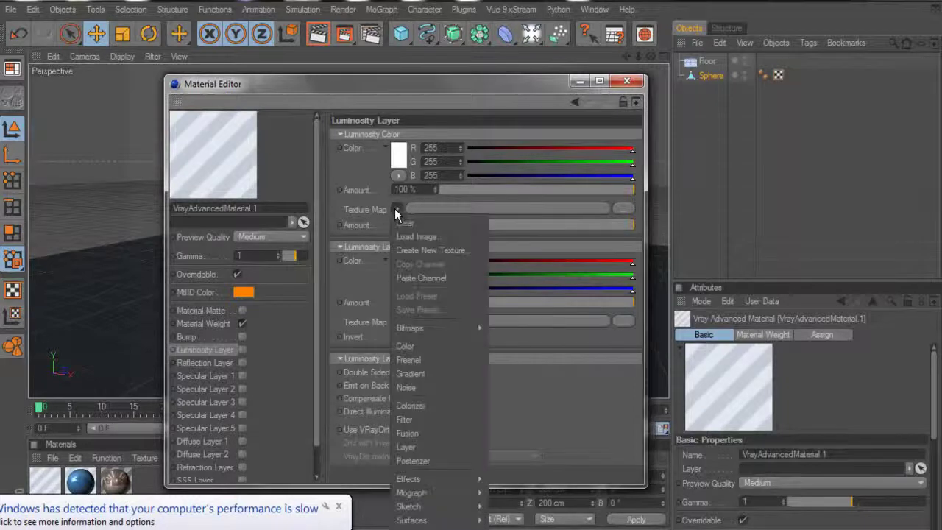
pyautogui.click(425, 278)
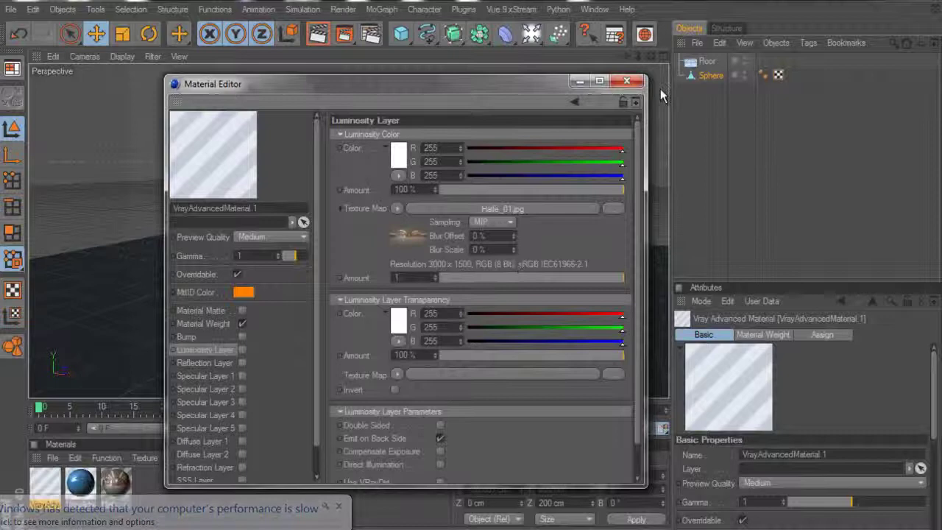
pyautogui.click(242, 350)
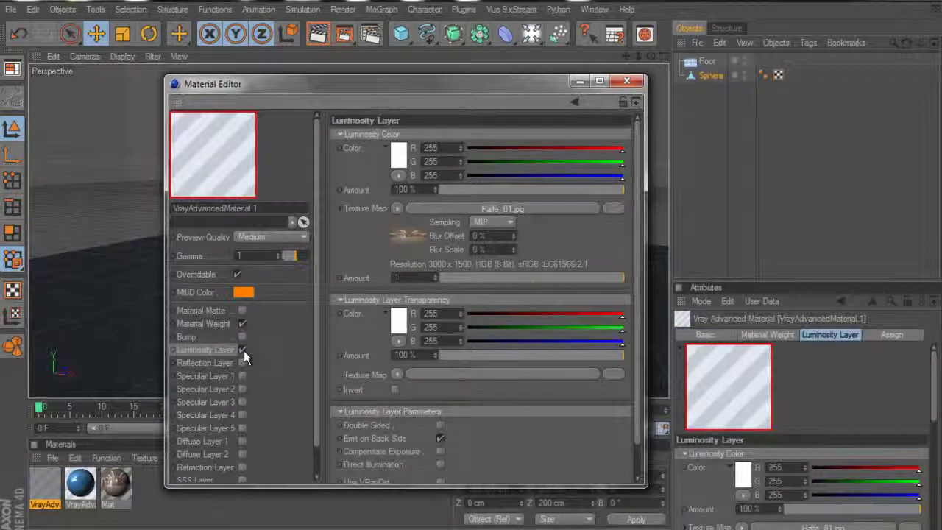
pyautogui.click(622, 82)
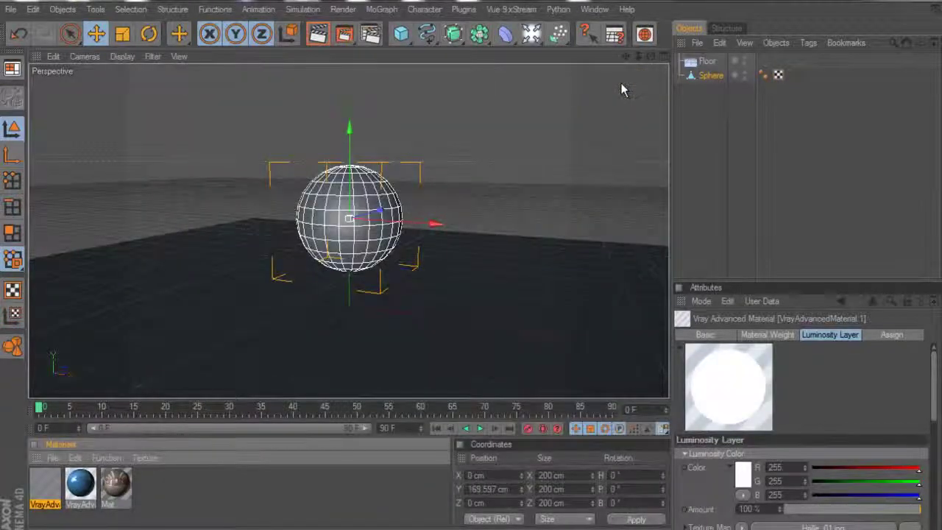
# Step: Add a second sphere with a radius of 90000 cm to enclose the scene
pyautogui.click(401, 35)
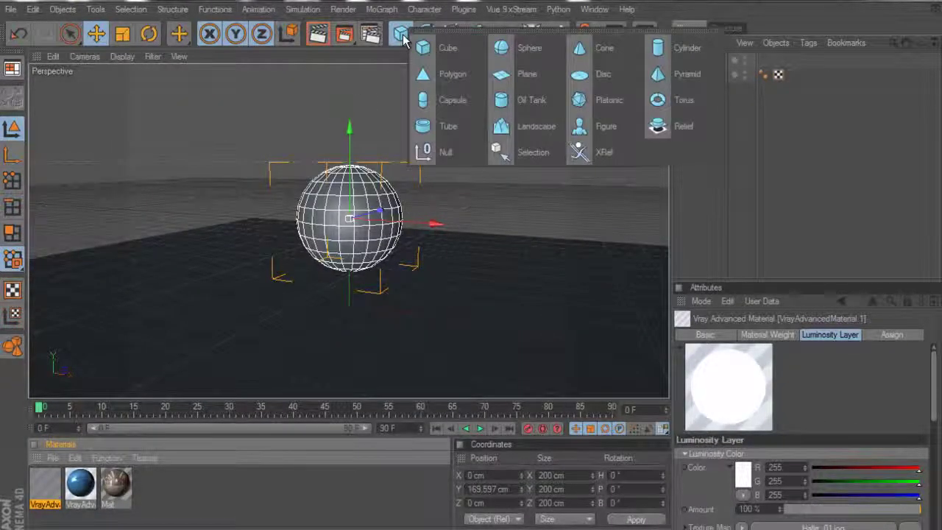
pyautogui.click(518, 50)
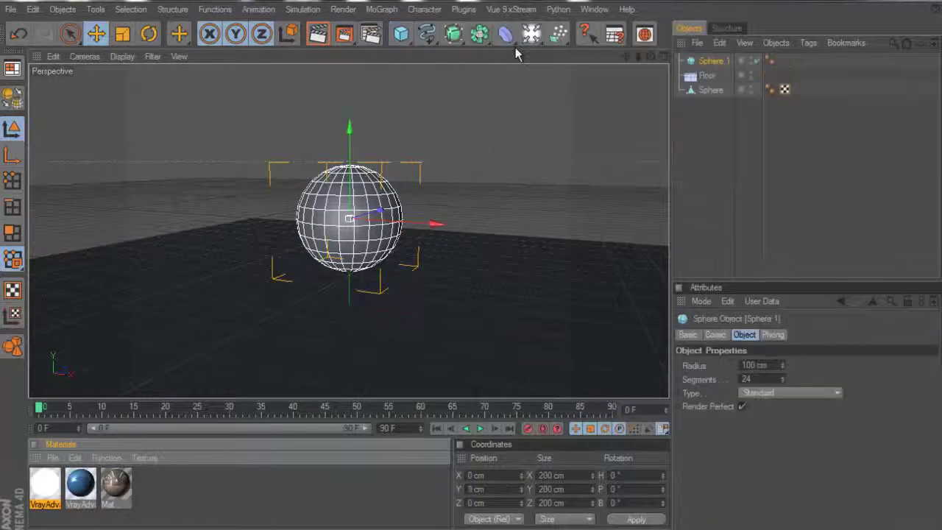
pyautogui.click(768, 365)
pyautogui.write('9')
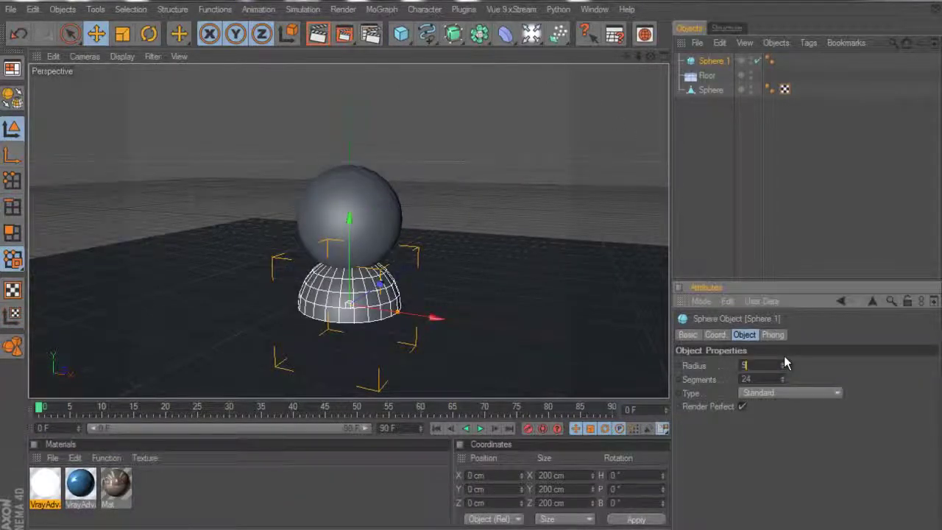
pyautogui.write('0000')
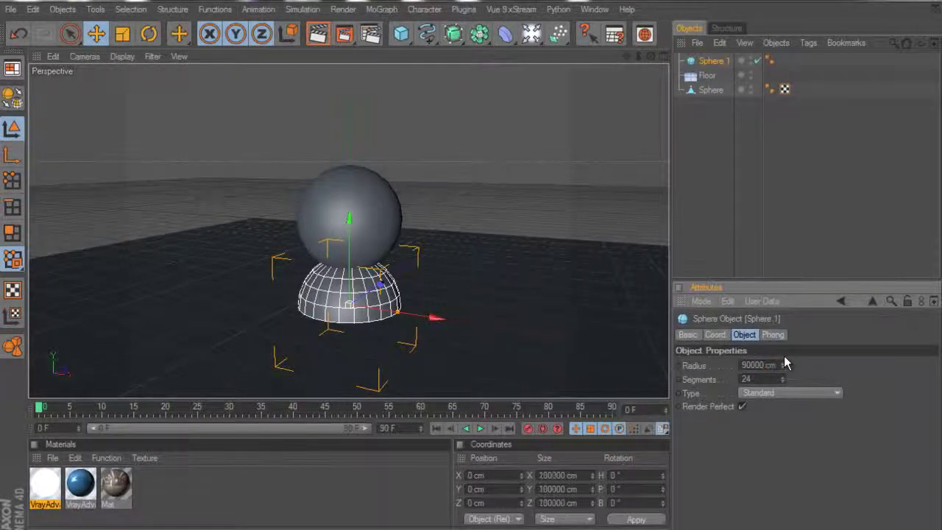
pyautogui.press('Return')
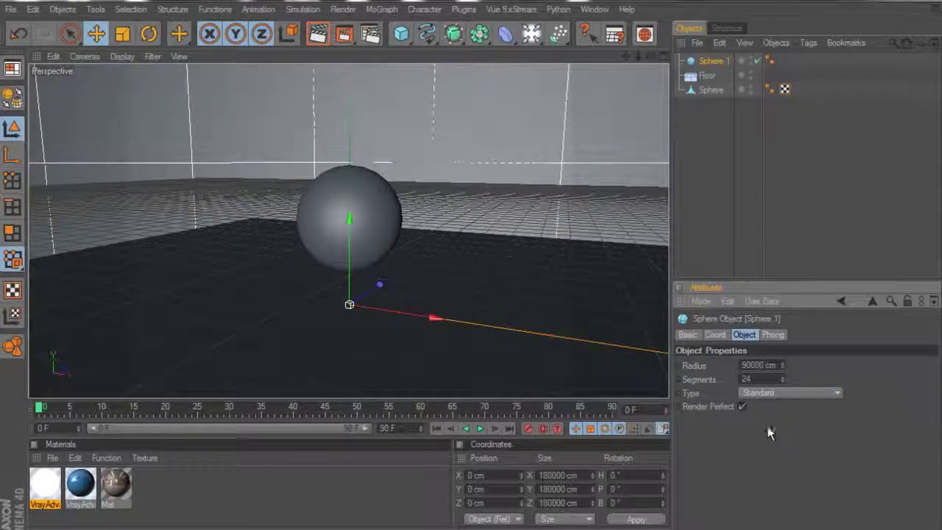
# Step: Set the Luminosity Layer Transparency amount of the new V-Ray material to 0% and close the Material Editor
pyautogui.doubleClick(43, 479)
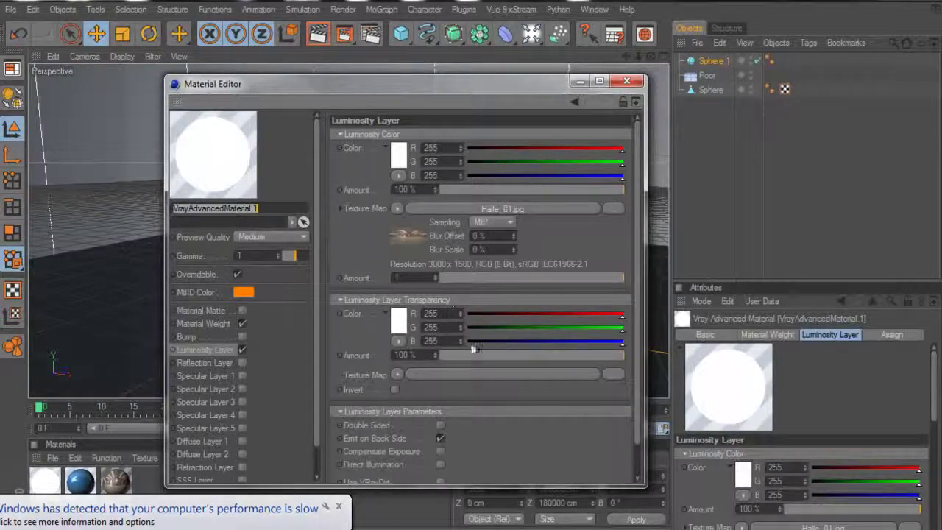
pyautogui.moveTo(448, 354); pyautogui.dragTo(436, 355)
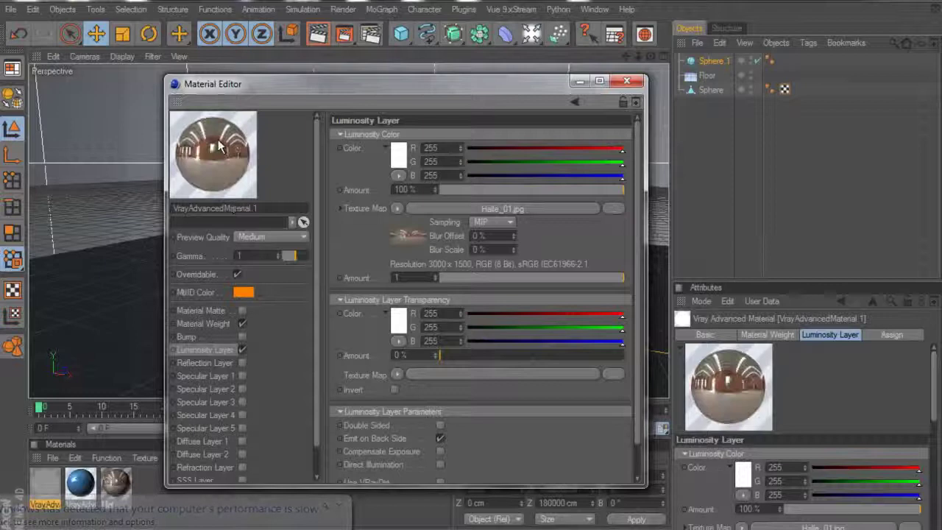
pyautogui.click(628, 81)
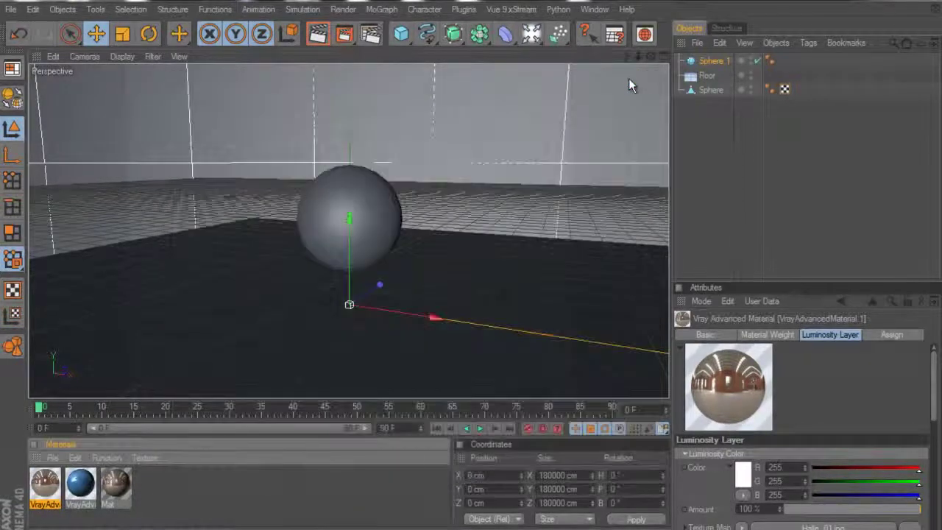
# Step: Make the large sphere editable, and assign the luminous image material to it and the blue reflective material to the small sphere
pyautogui.click(713, 65)
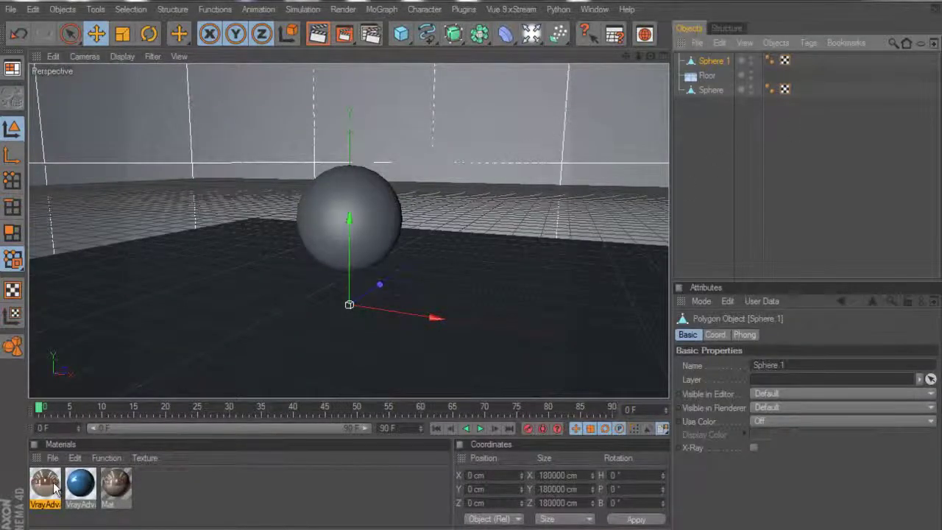
pyautogui.moveTo(56, 488); pyautogui.dragTo(719, 59)
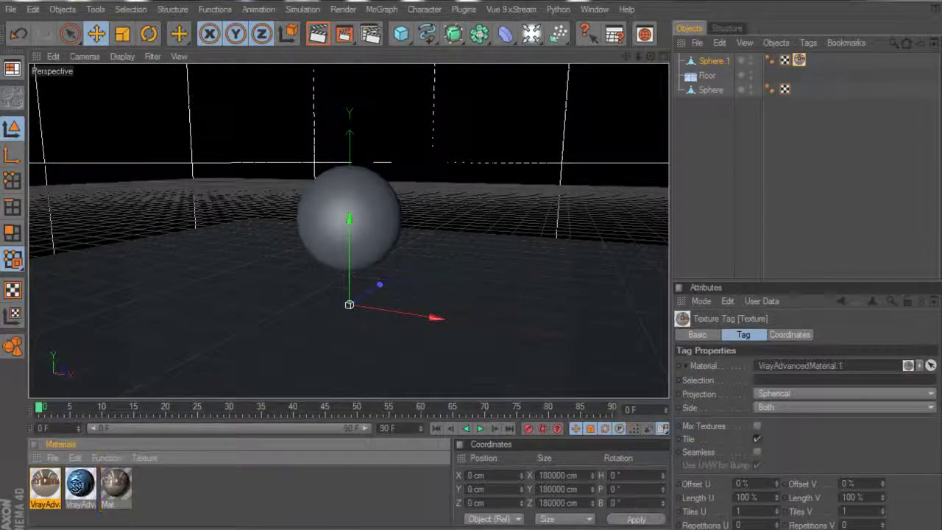
pyautogui.click(80, 484)
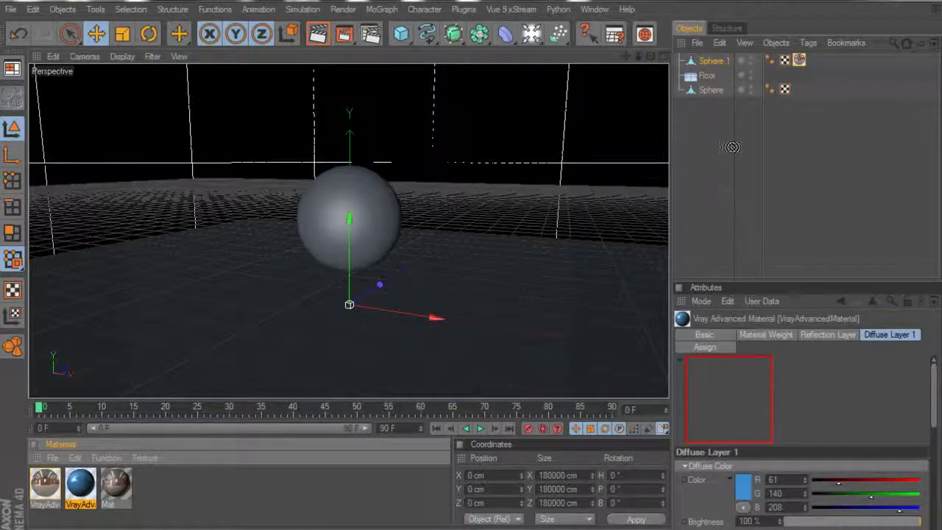
pyautogui.moveTo(732, 147); pyautogui.dragTo(718, 92)
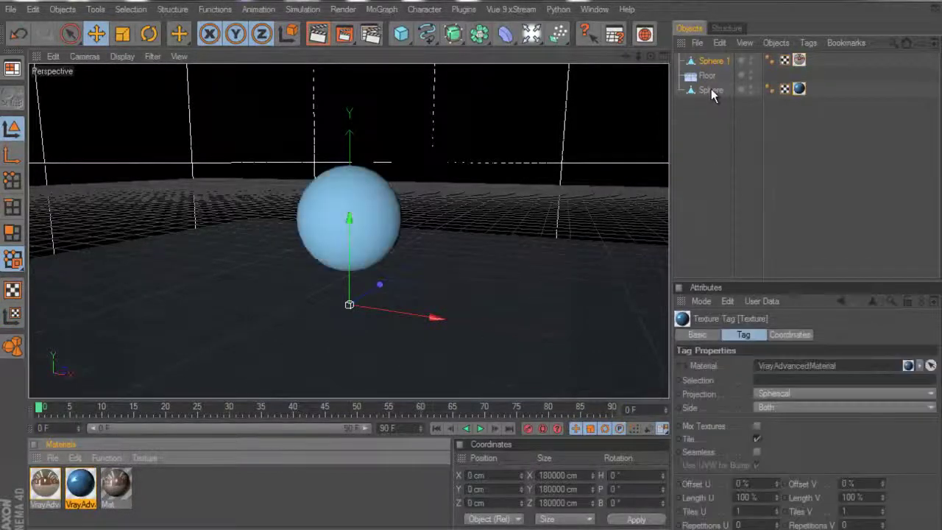
# Step: Set the small sphere's Y position to 100 cm so it rests on the floor, and render the perspective view
pyautogui.moveTo(351, 225); pyautogui.dragTo(471, 261)
pyautogui.click(350, 206)
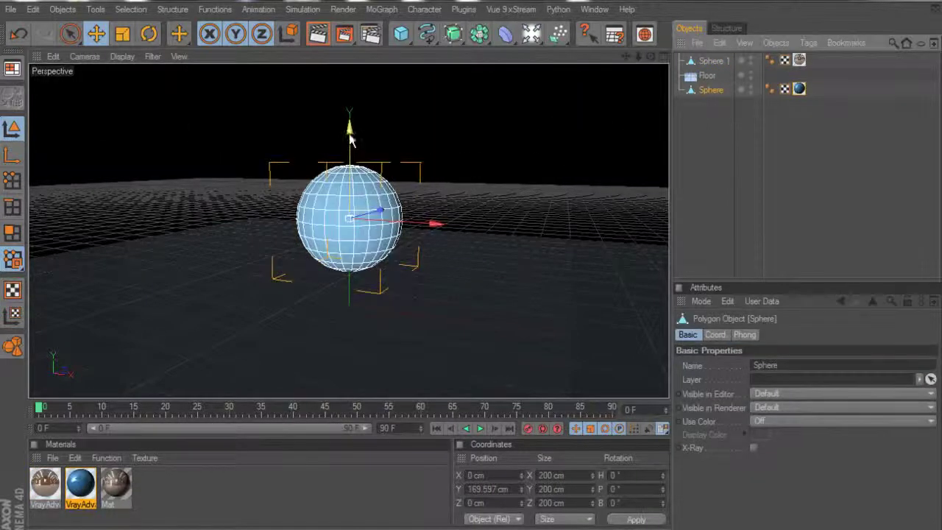
pyautogui.moveTo(351, 140); pyautogui.dragTo(448, 246)
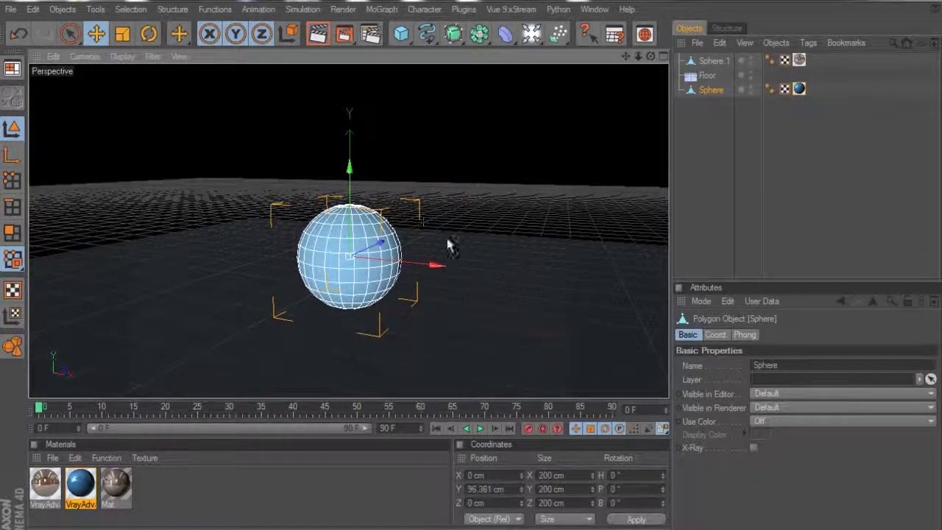
pyautogui.doubleClick(504, 491)
pyautogui.write('100')
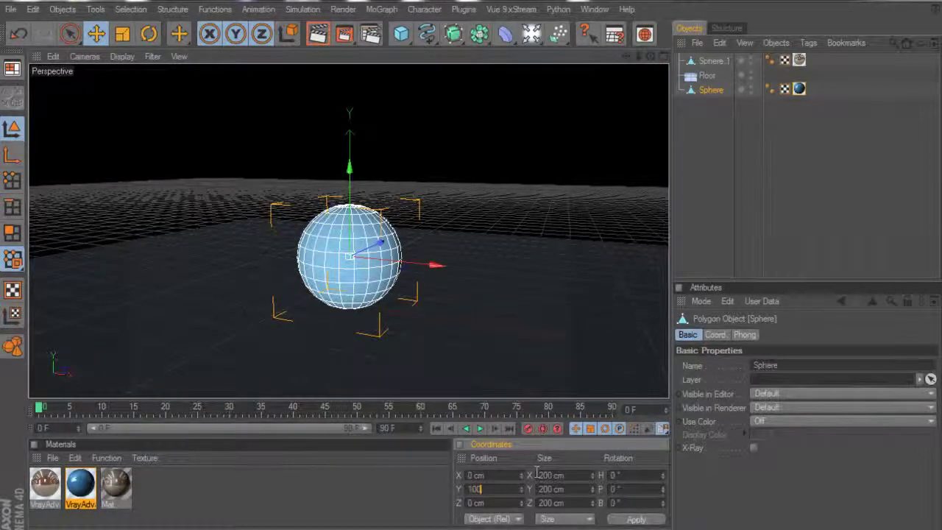
pyautogui.click(633, 520)
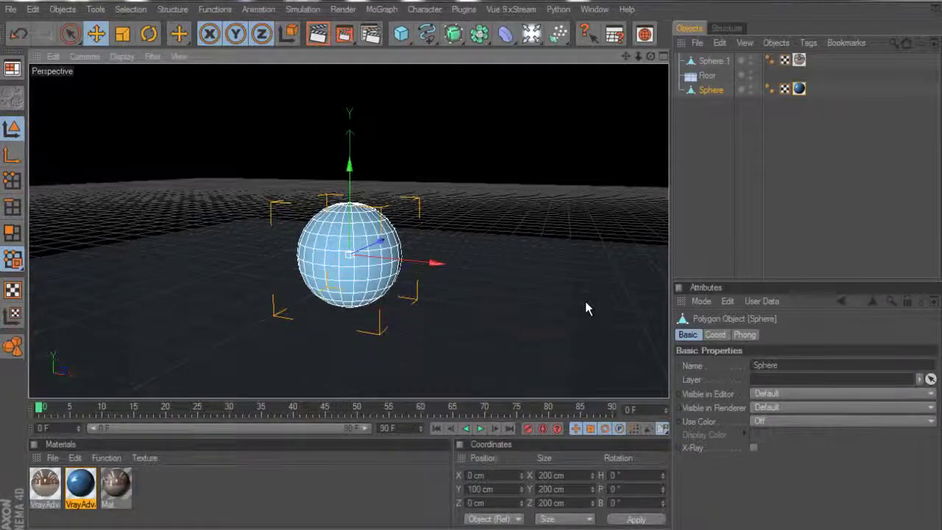
pyautogui.hotkey('ctrl', 'r')
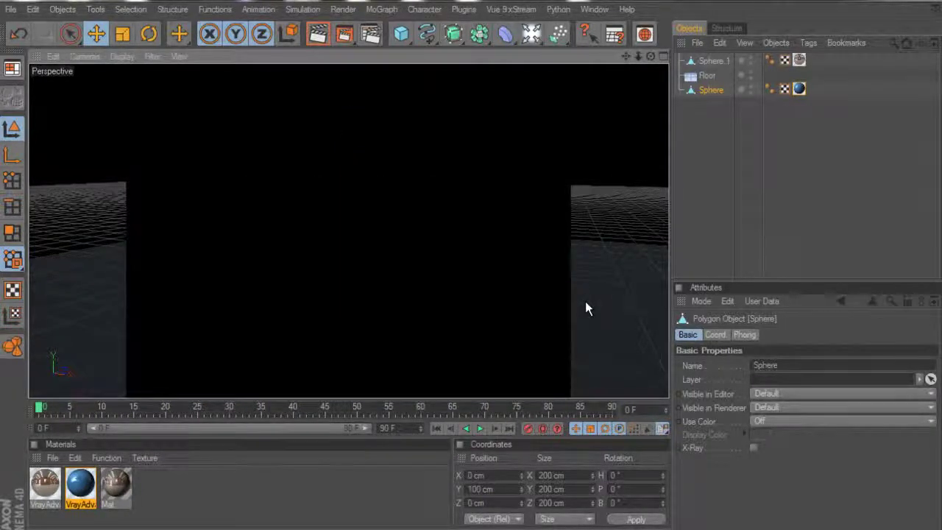